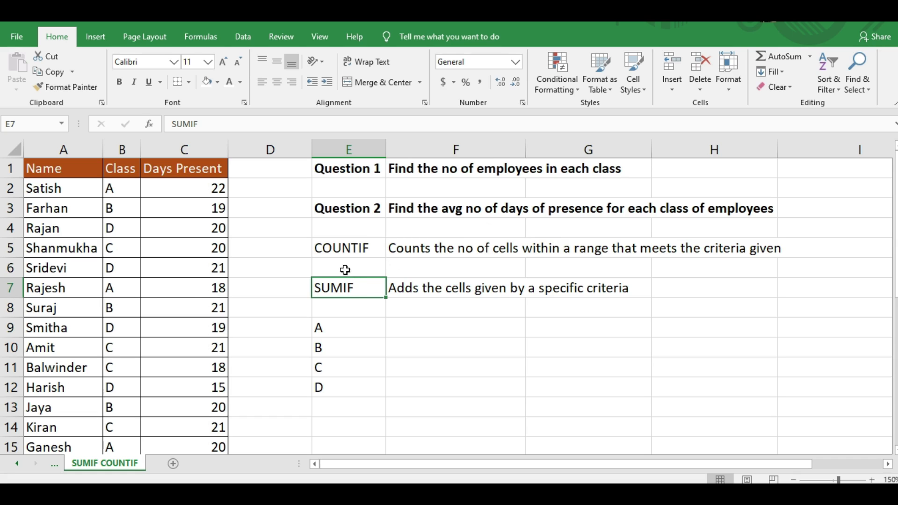
# Step: Start a COUNTIF formula in F9 using the Class cells as the absolute range $B$2:$B$16
pyautogui.click(343, 249)
pyautogui.click(347, 287)
pyautogui.click(397, 328)
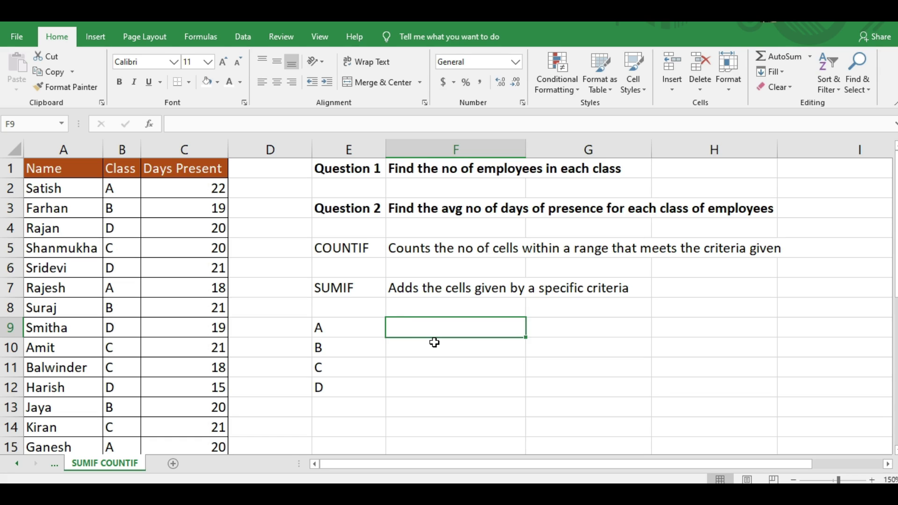
pyautogui.write('=')
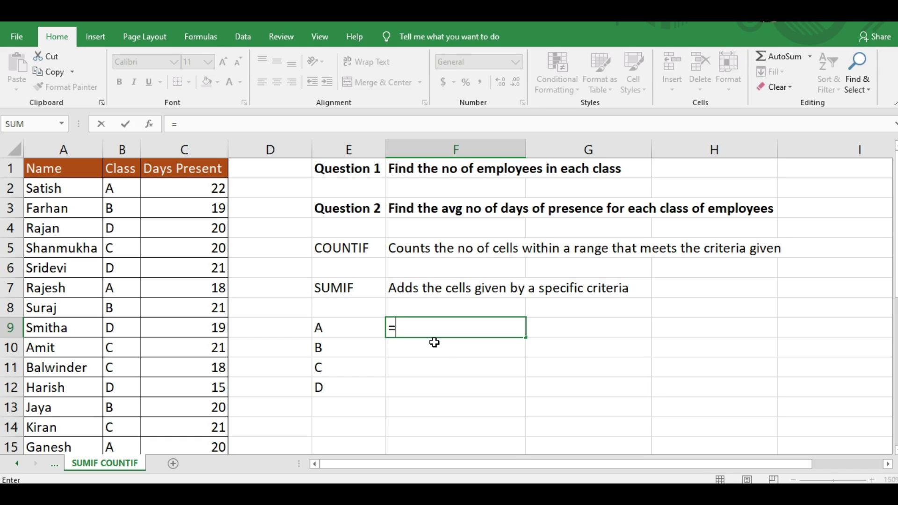
pyautogui.write('count')
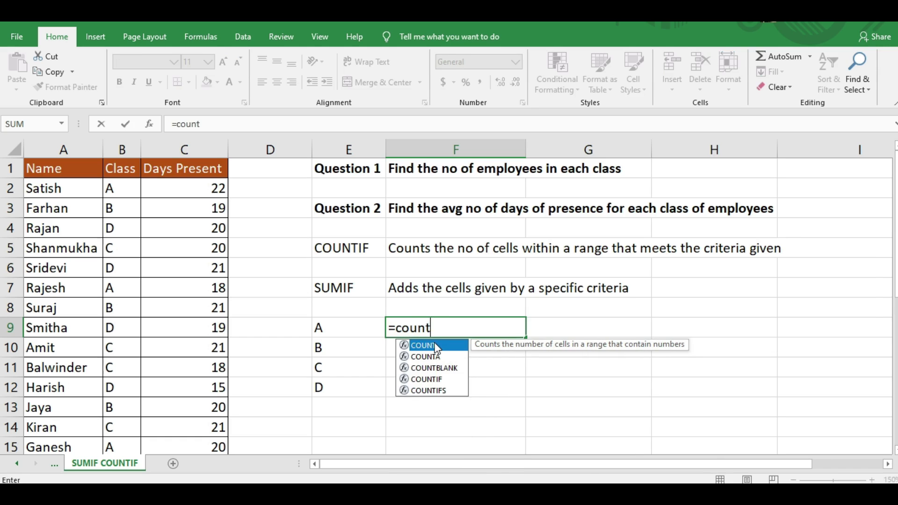
pyautogui.write('if(')
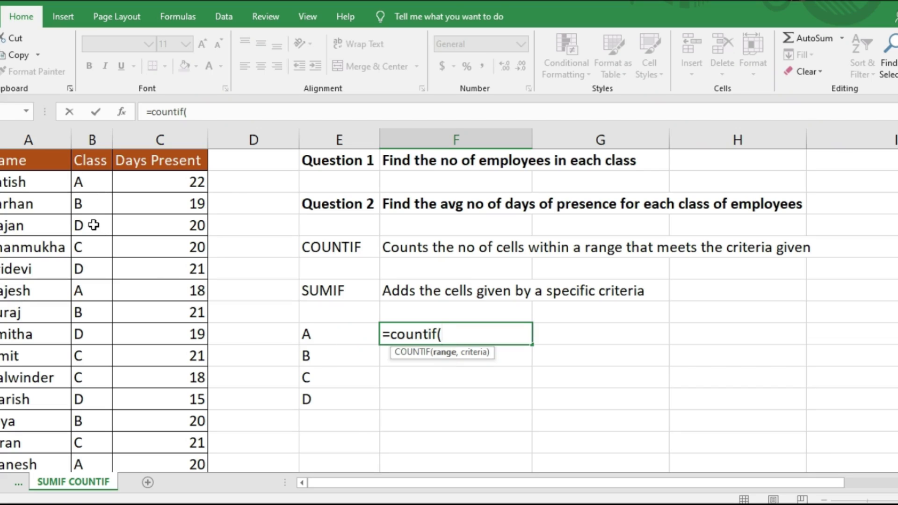
pyautogui.moveTo(89, 183); pyautogui.dragTo(90, 208)
pyautogui.moveTo(82, 293); pyautogui.dragTo(86, 422)
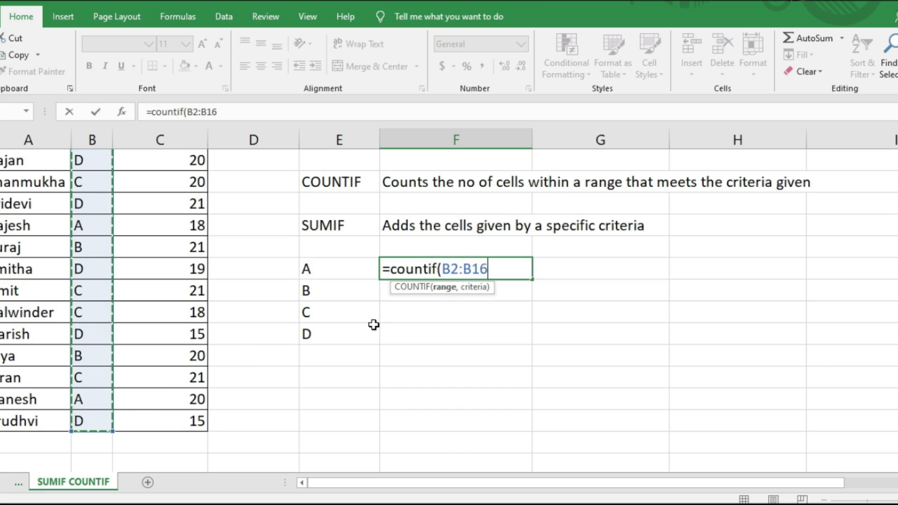
pyautogui.press('F4')
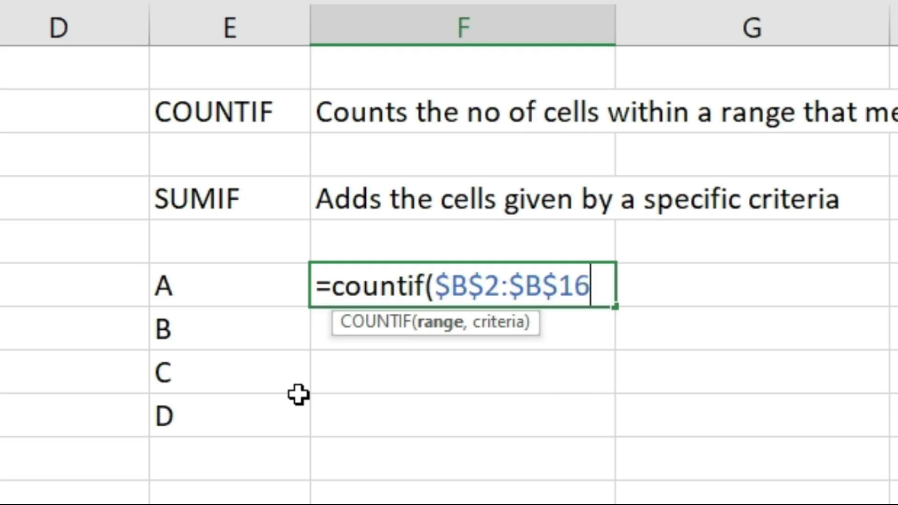
# Step: Complete the COUNTIF formula with E9 as the criteria and fill it down from F9 to F12
pyautogui.write(',')
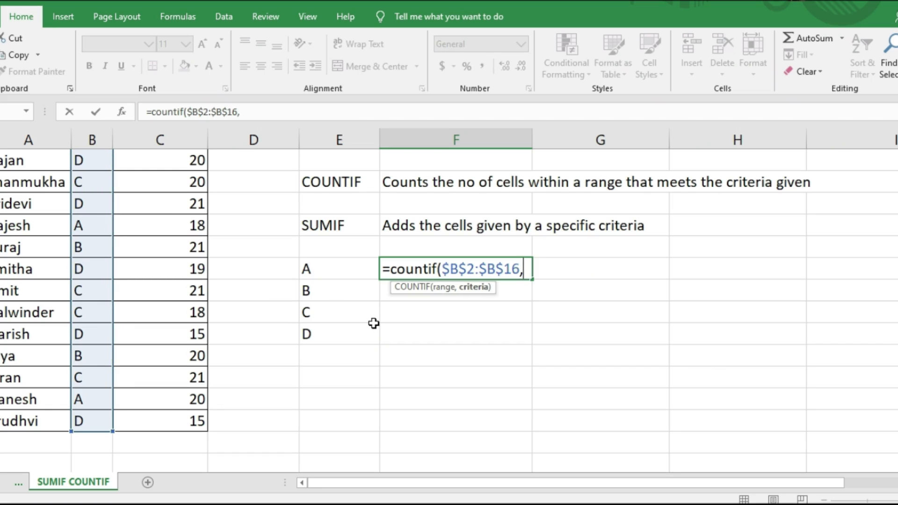
pyautogui.click(323, 271)
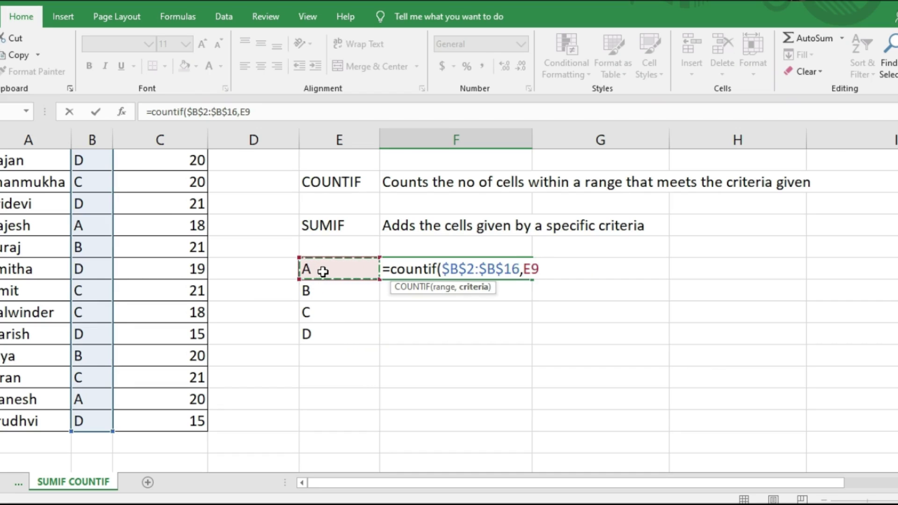
pyautogui.write(')')
pyautogui.press('Return')
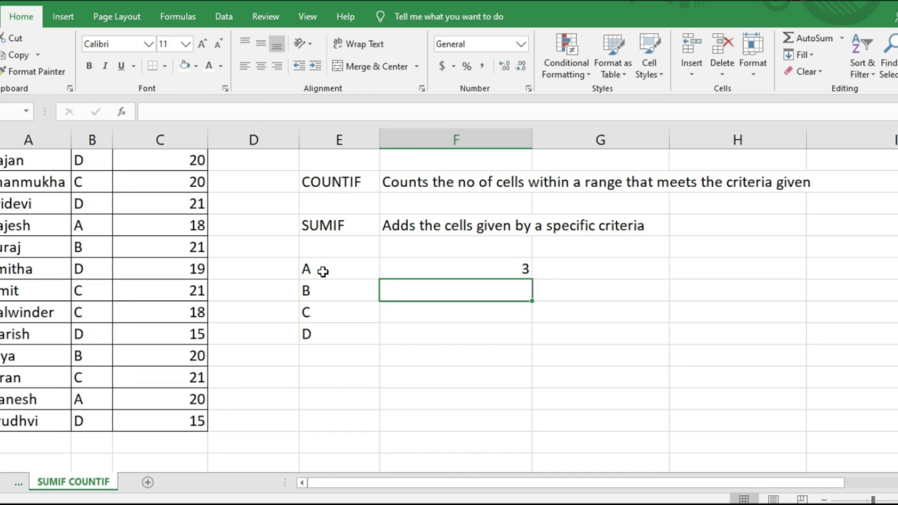
pyautogui.press('Up')
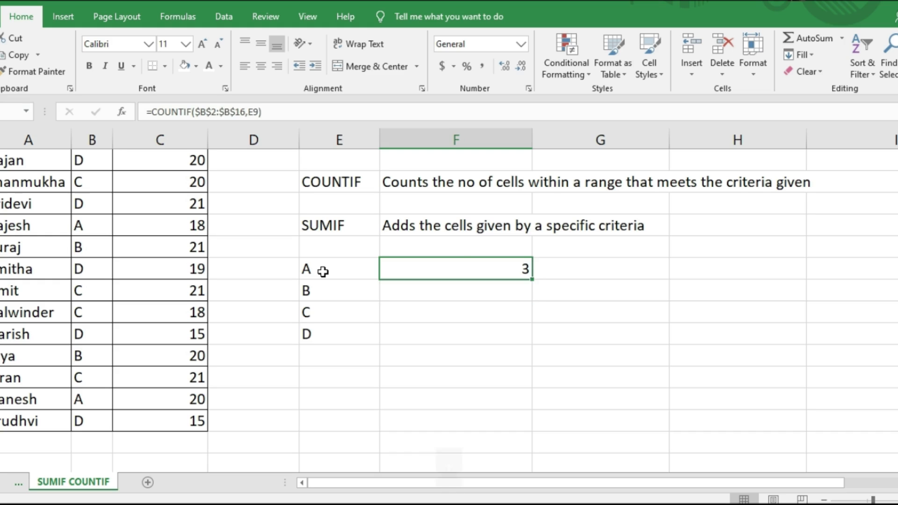
pyautogui.doubleClick(532, 280)
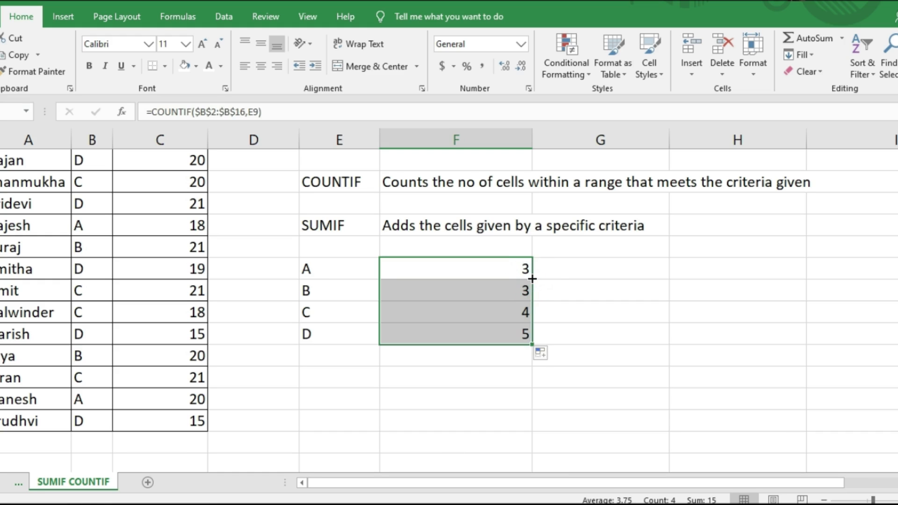
# Step: Examine the copied COUNTIF formulas in F9 to F12, comparing each criteria reference with its class label
pyautogui.click(510, 296)
pyautogui.click(502, 318)
pyautogui.click(495, 339)
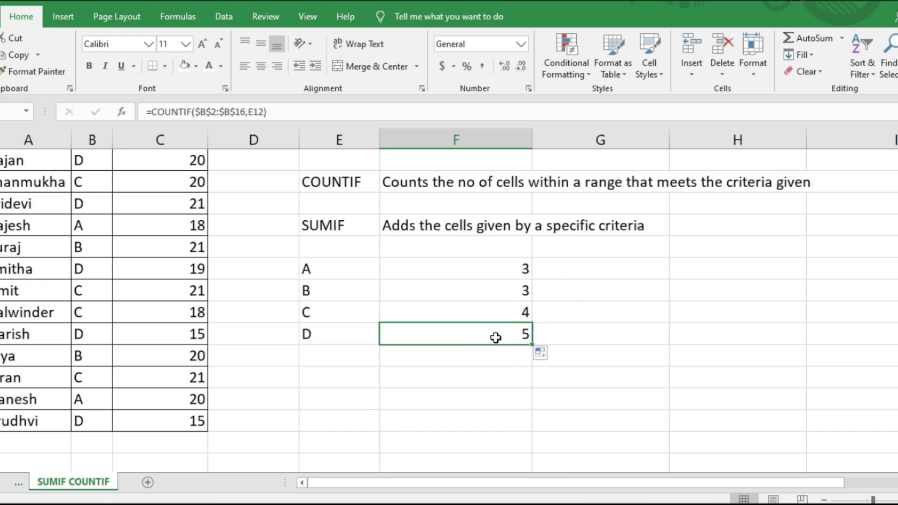
pyautogui.click(509, 294)
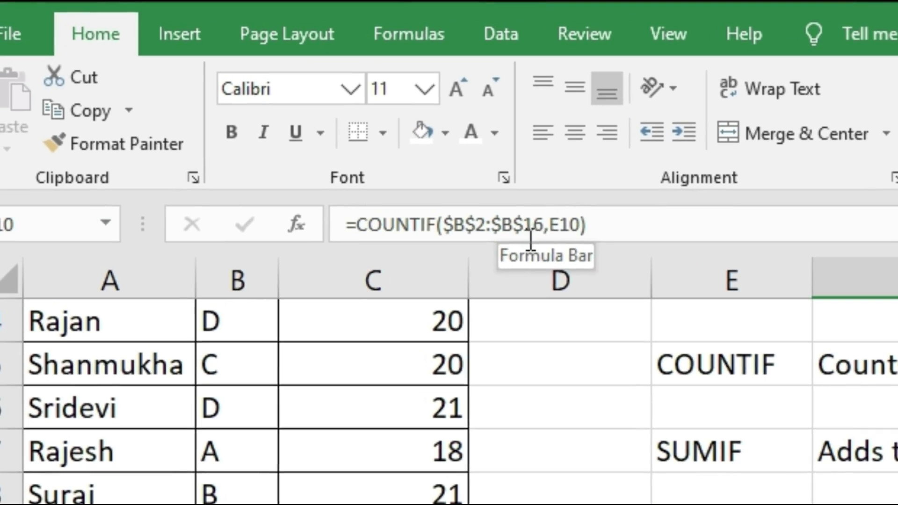
pyautogui.click(309, 293)
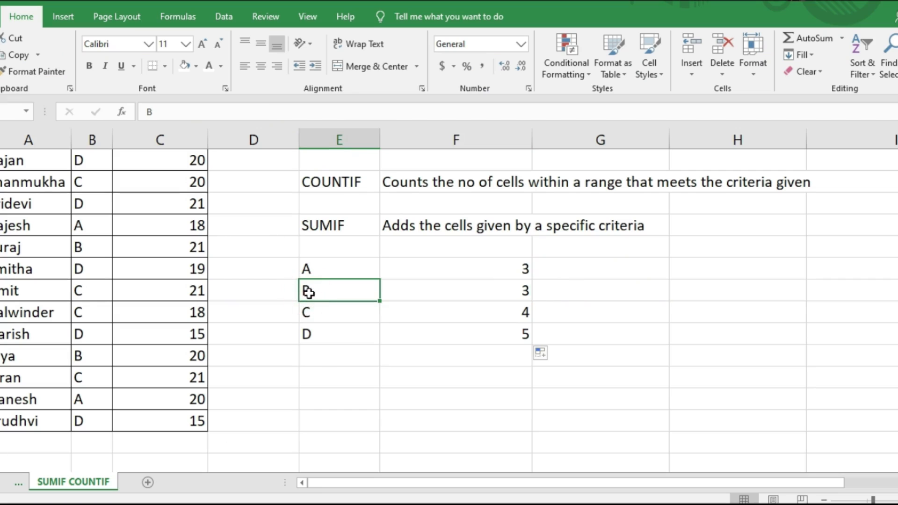
pyautogui.click(490, 290)
pyautogui.click(494, 263)
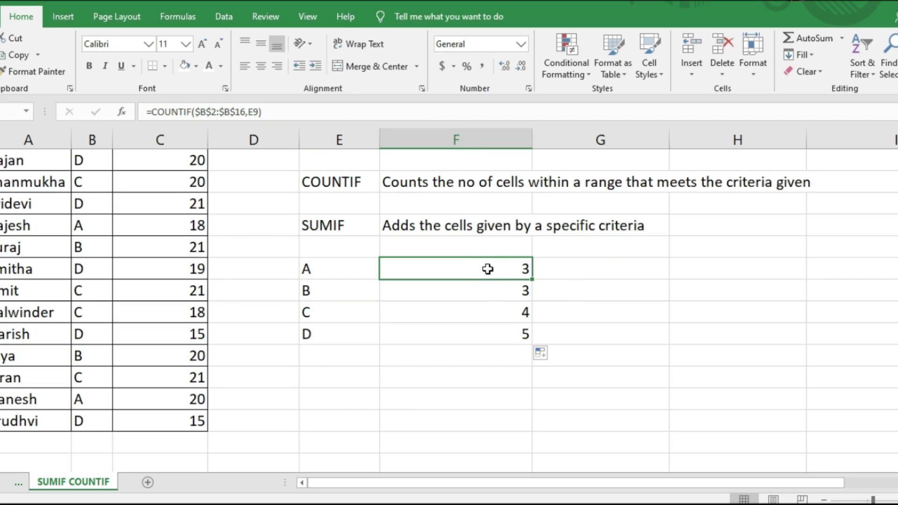
pyautogui.click(484, 293)
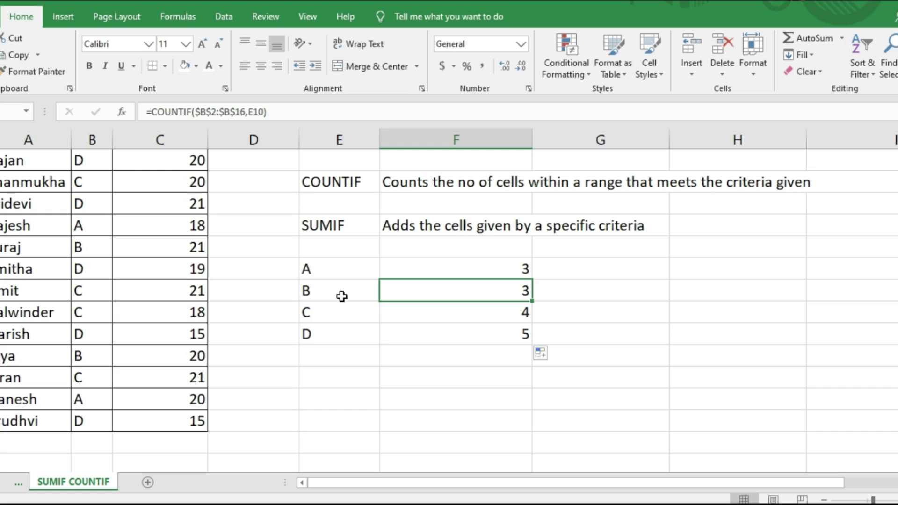
pyautogui.click(465, 317)
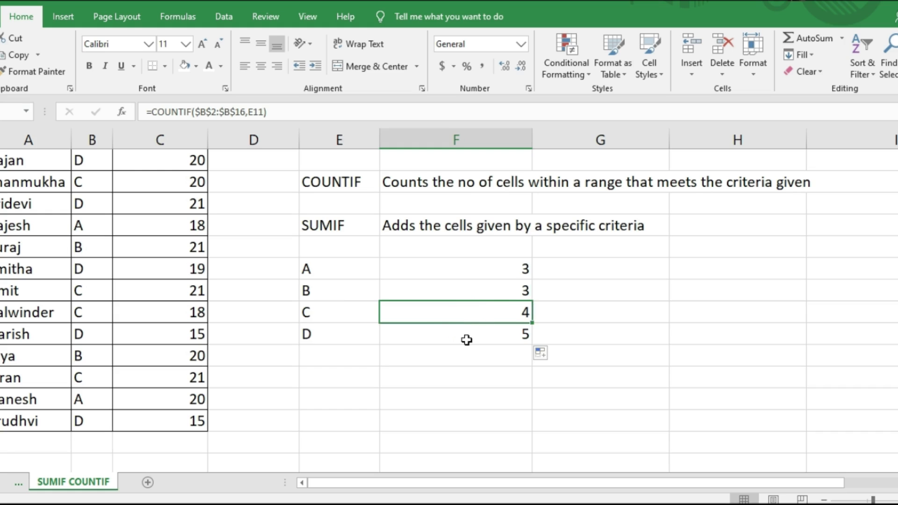
pyautogui.click(466, 340)
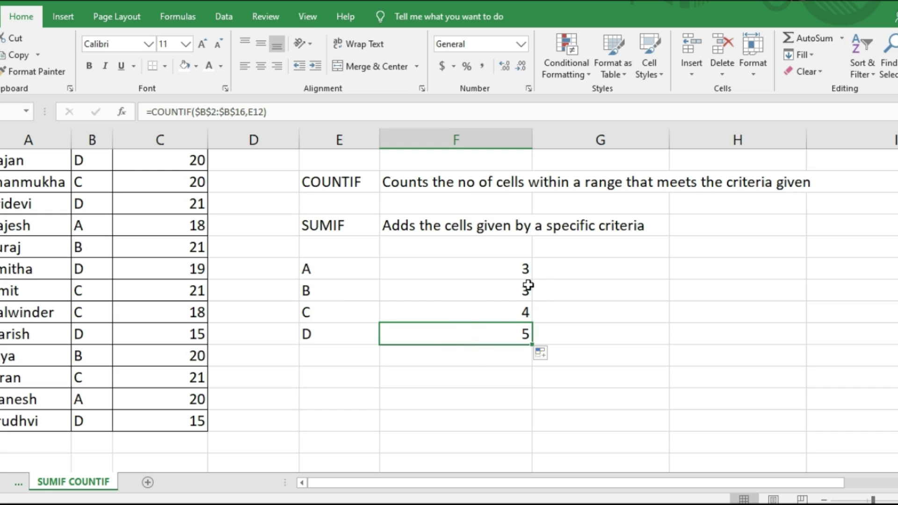
# Step: Start a SUMIF formula in G9 using the Class cells as the absolute range $B$2:$B$16
pyautogui.scroll(1, 526, 283)
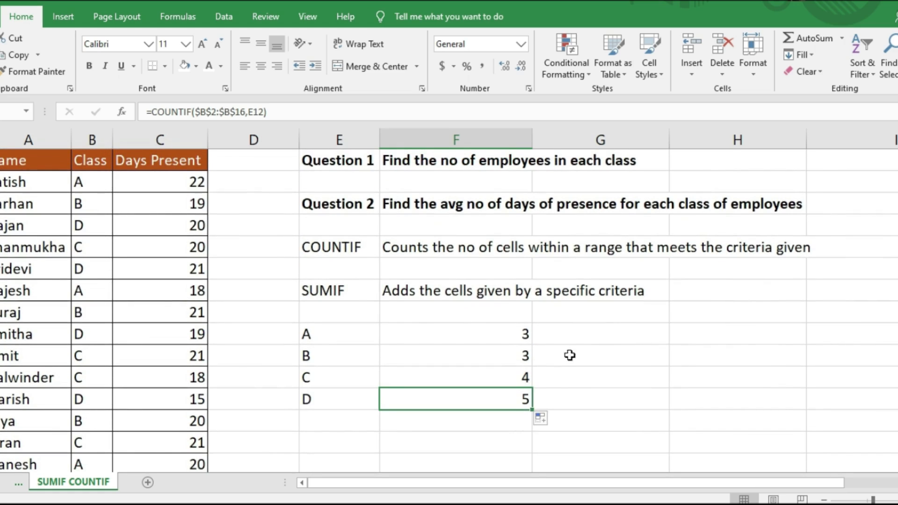
pyautogui.click(581, 336)
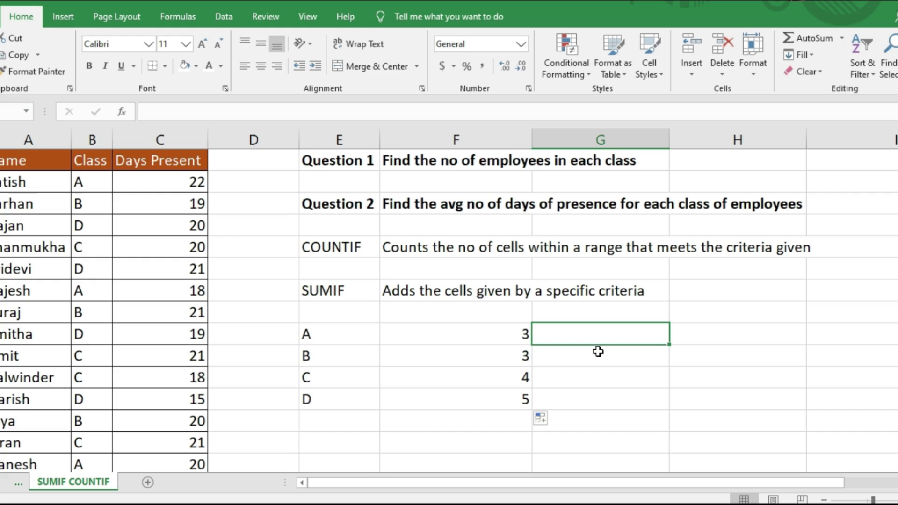
pyautogui.write('=sumif(')
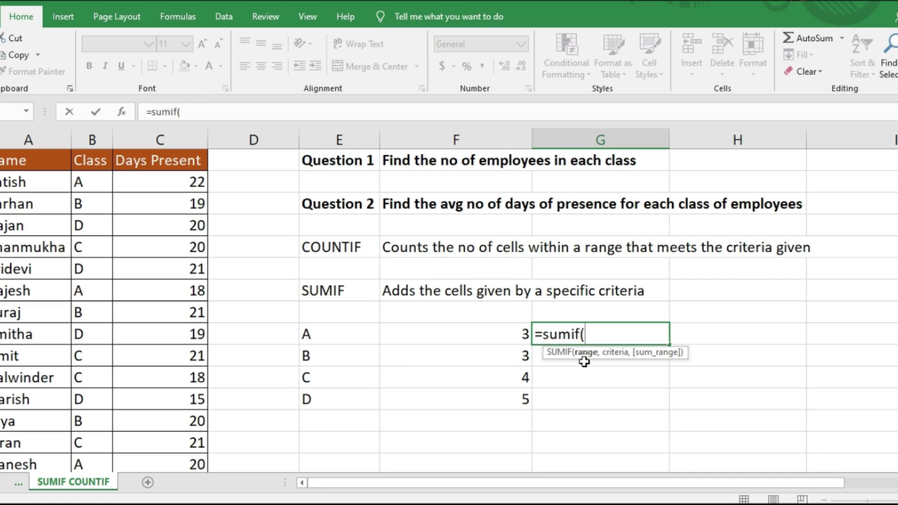
pyautogui.click(91, 192)
pyautogui.moveTo(92, 192); pyautogui.dragTo(80, 421)
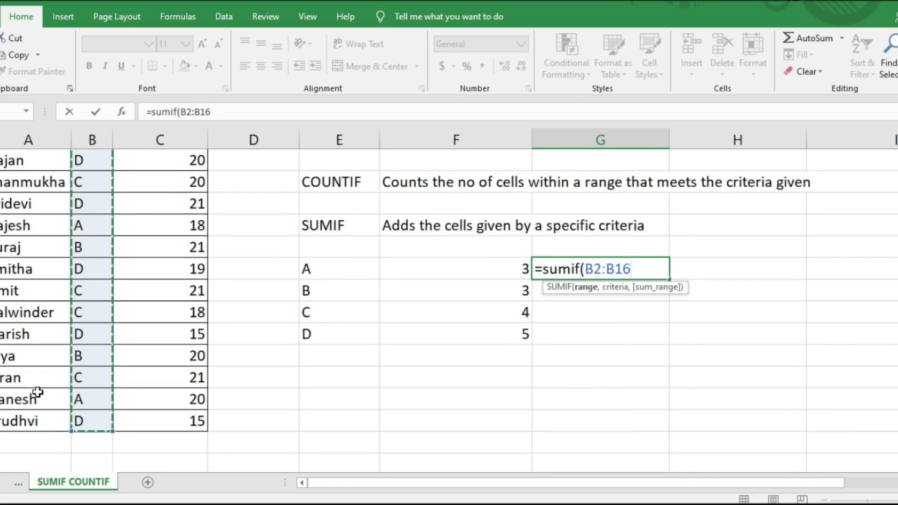
pyautogui.press('F4')
pyautogui.write(',')
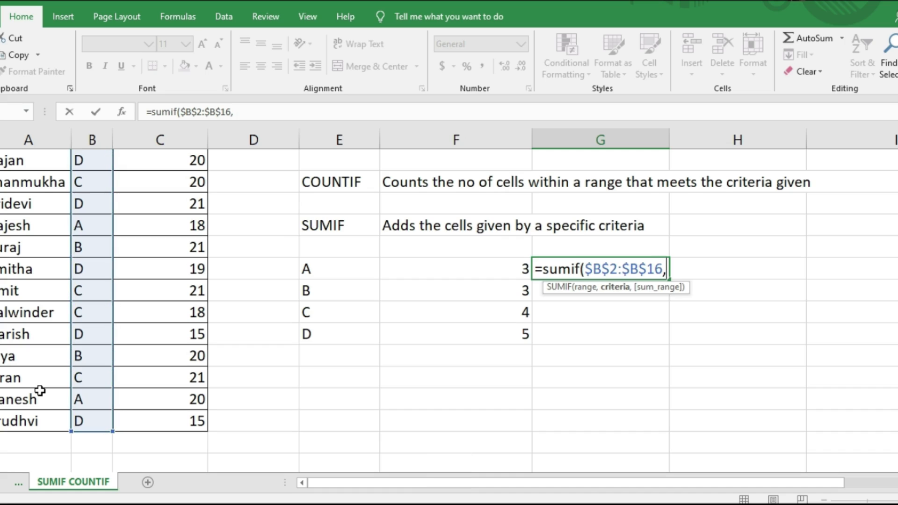
# Step: Complete the SUMIF formula with criteria E9 and sum range $C$2:$C$16, and fill it down from G9 to G12
pyautogui.click(322, 276)
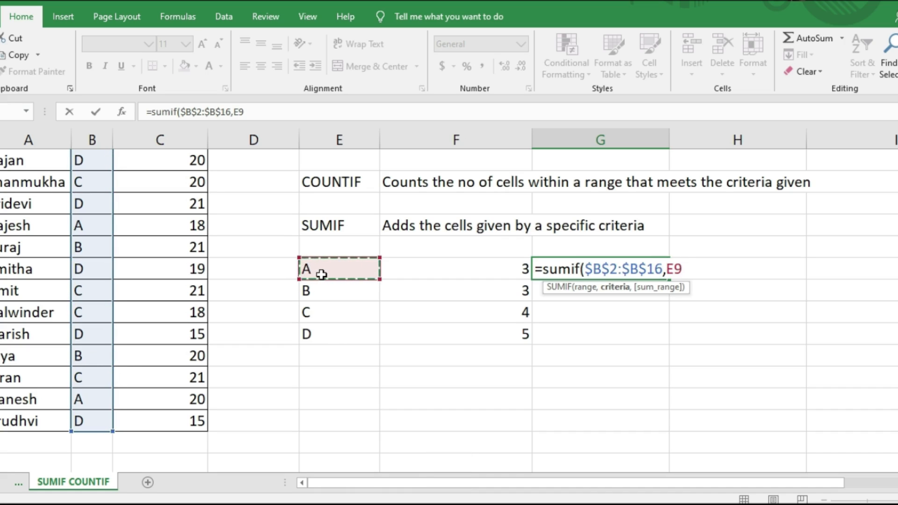
pyautogui.write(',')
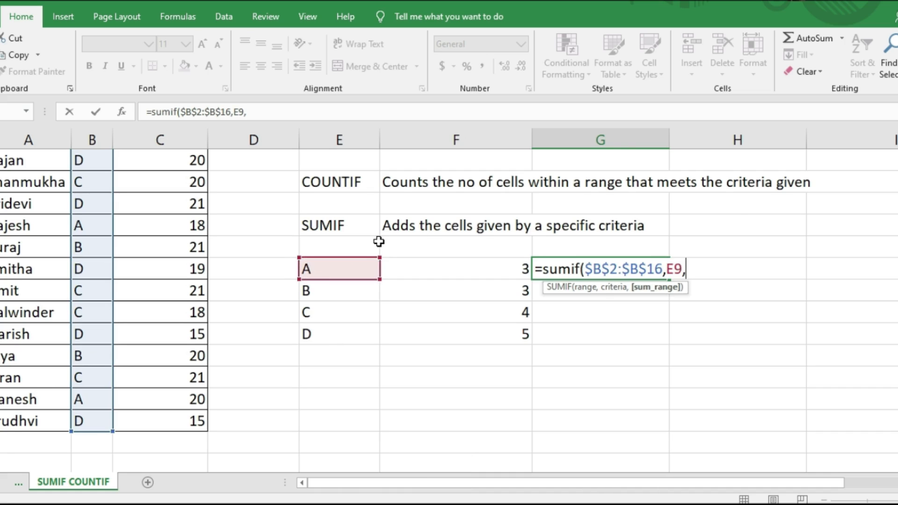
pyautogui.scroll(1, 752, 311)
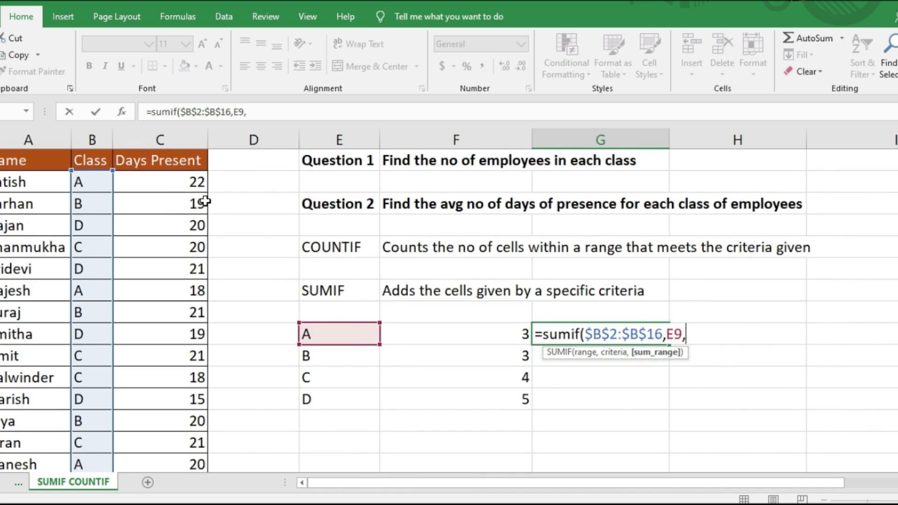
pyautogui.moveTo(181, 181); pyautogui.dragTo(187, 421)
pyautogui.press('F4')
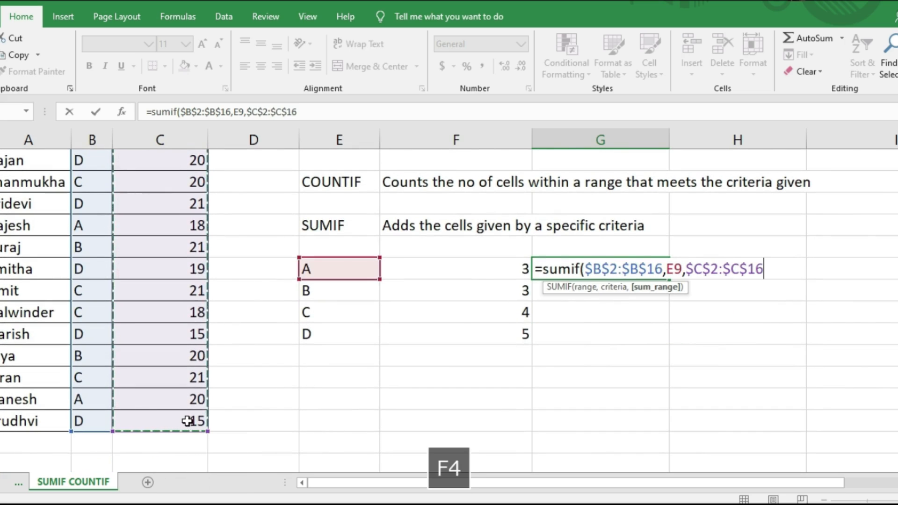
pyautogui.write(')')
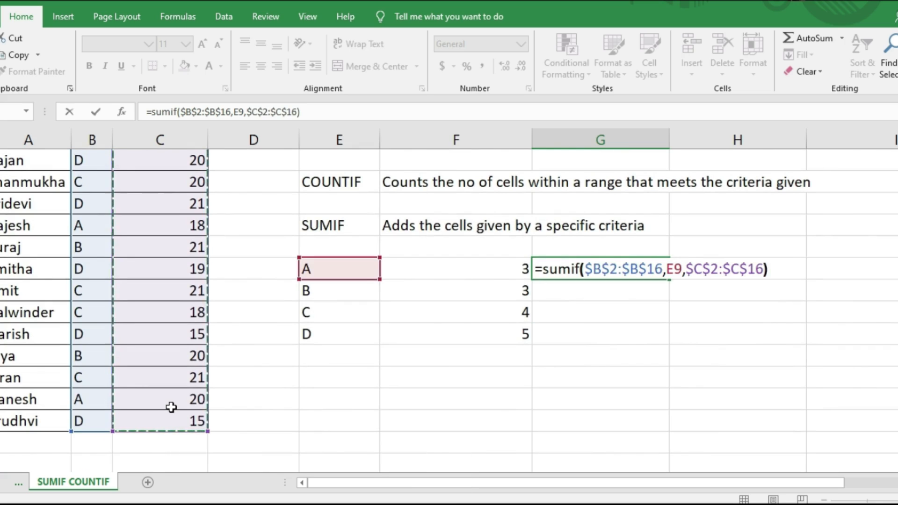
pyautogui.press('Return')
pyautogui.press('Up')
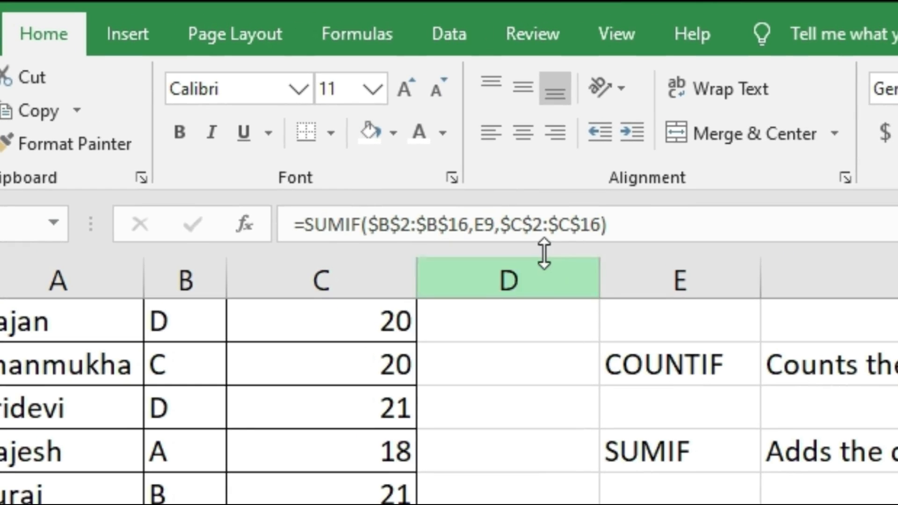
pyautogui.scroll(1, 450, 398)
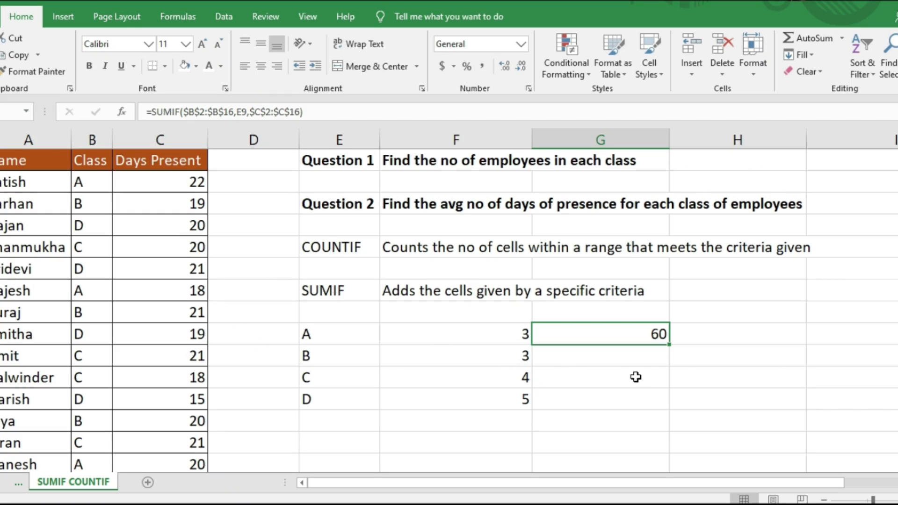
pyautogui.doubleClick(671, 346)
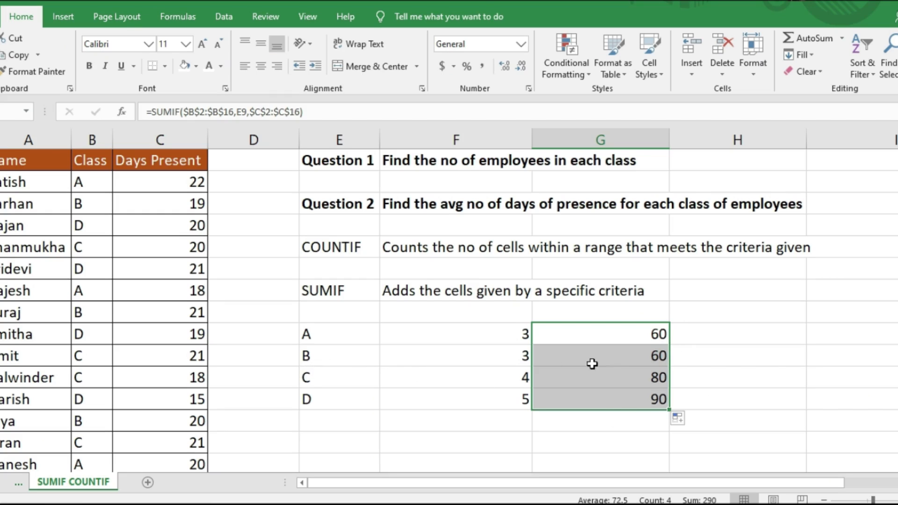
# Step: Check the copied SUMIF formula in G10 against its criteria cell E10 for class B
pyautogui.click(609, 362)
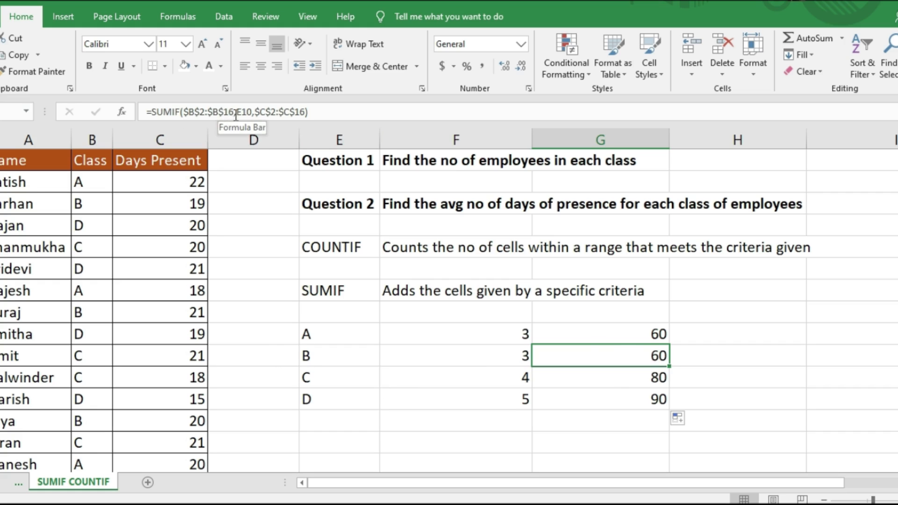
pyautogui.click(310, 359)
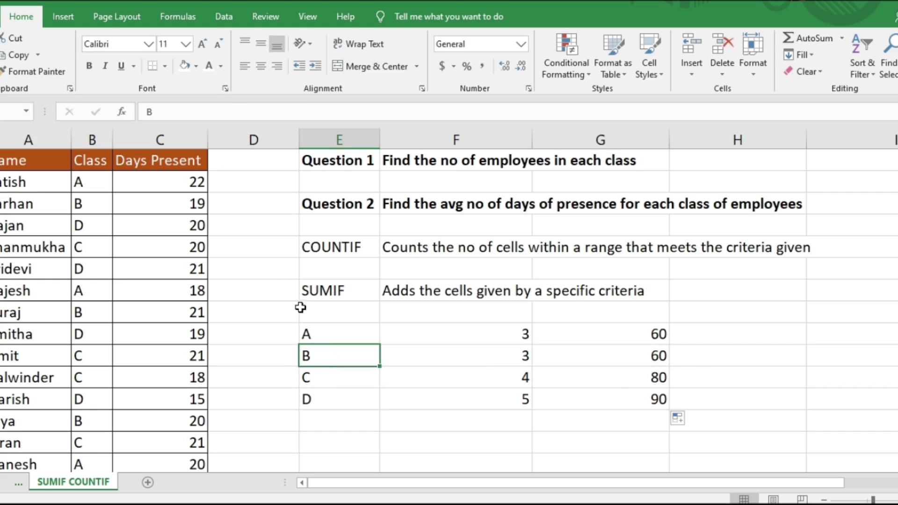
pyautogui.click(673, 358)
pyautogui.click(591, 355)
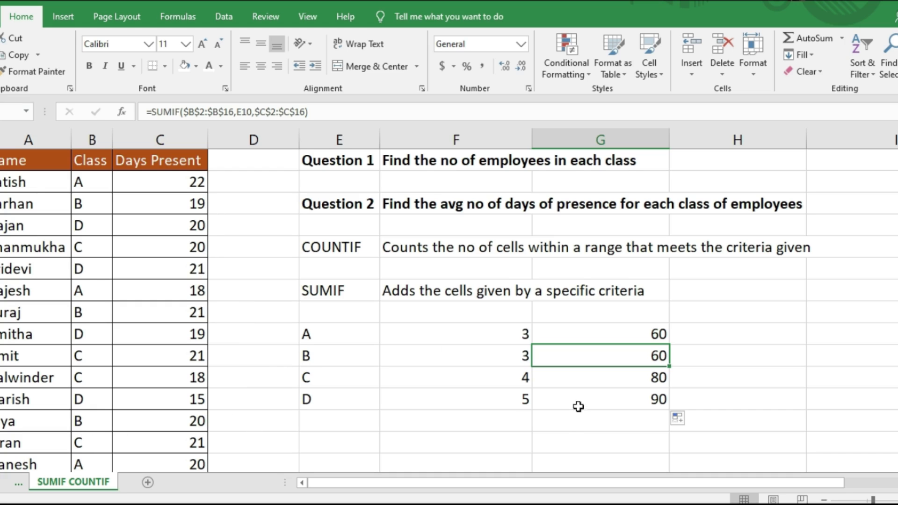
# Step: Calculate class A's average days present in H9 with =G9/F9, and fill the formula down to H12
pyautogui.scroll(-1, 587, 392)
pyautogui.click(724, 271)
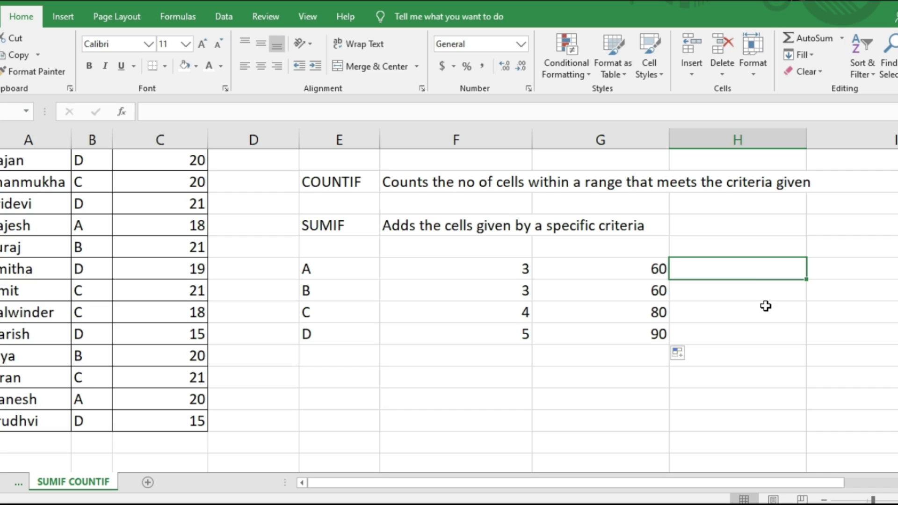
pyautogui.click(618, 269)
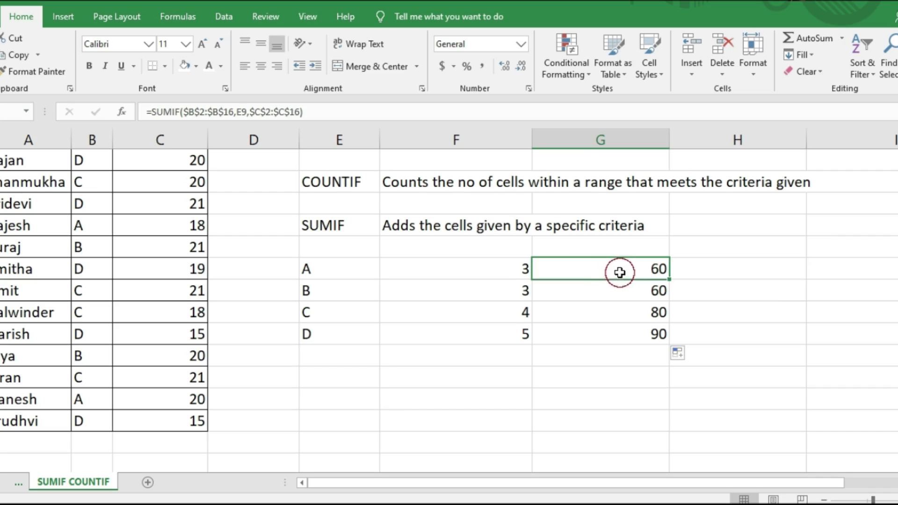
pyautogui.click(513, 271)
pyautogui.click(726, 275)
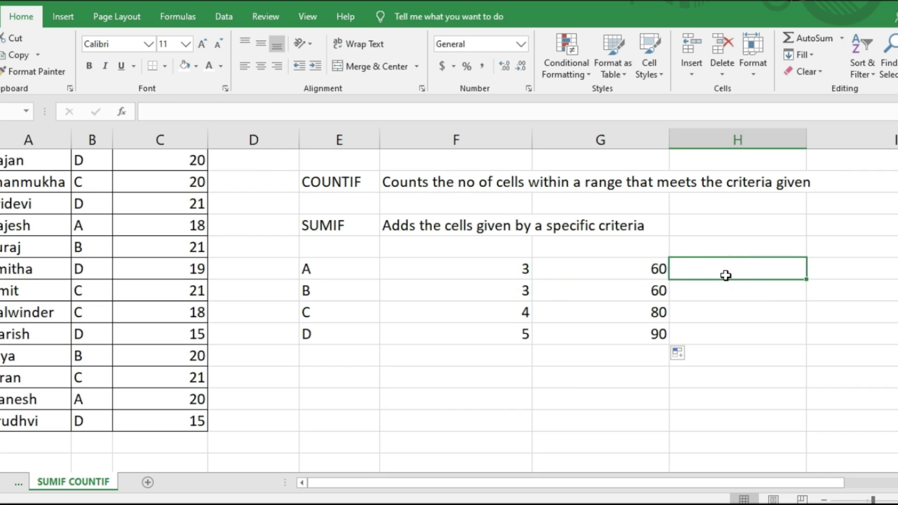
pyautogui.write('=')
pyautogui.click(622, 271)
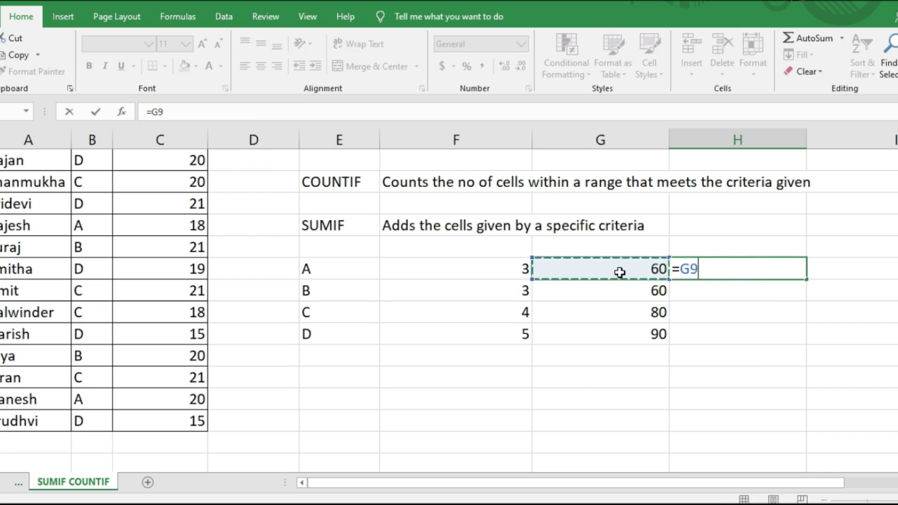
pyautogui.write('/')
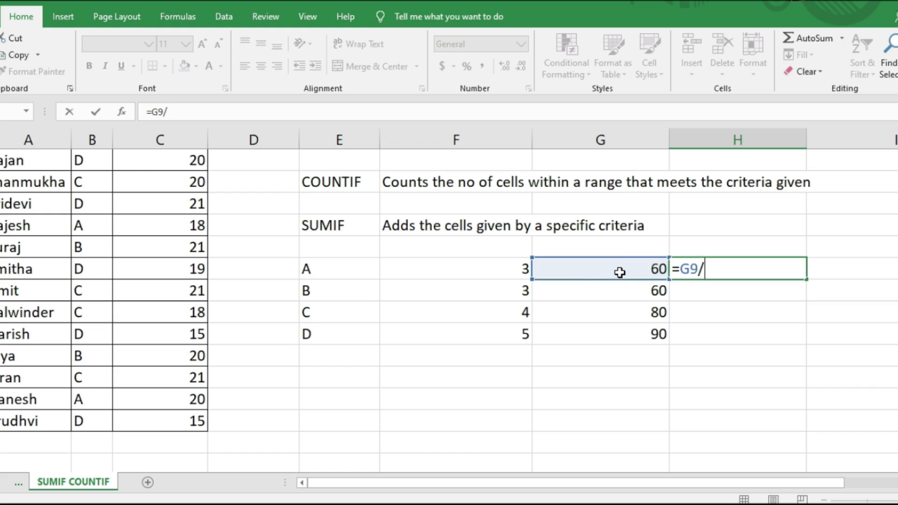
pyautogui.click(499, 272)
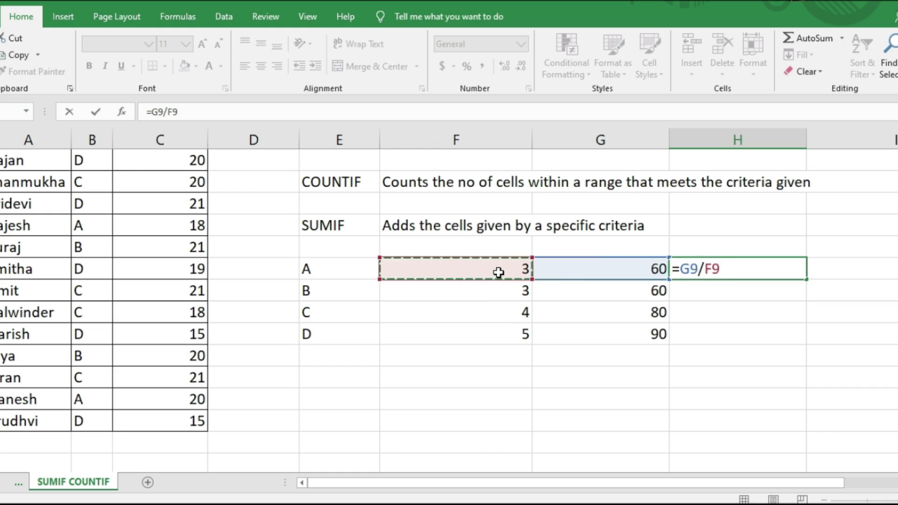
pyautogui.press('Return')
pyautogui.click(774, 275)
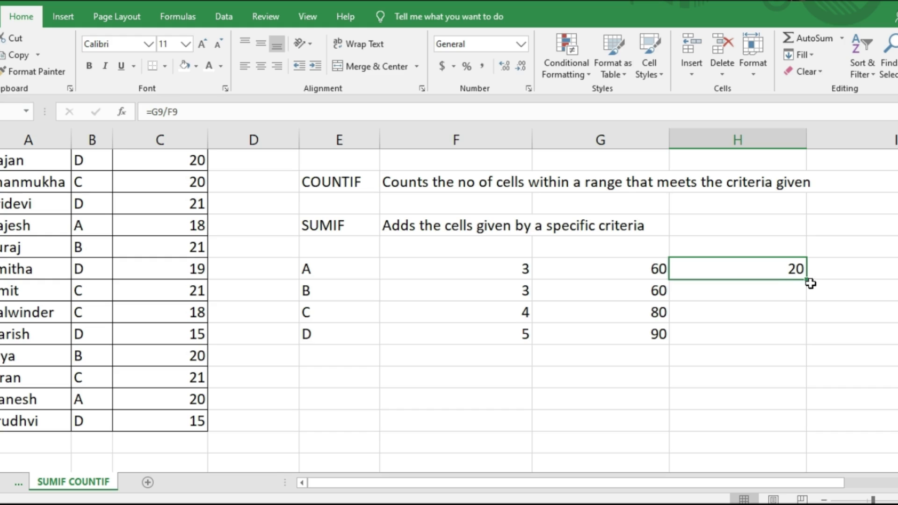
pyautogui.moveTo(802, 279); pyautogui.dragTo(804, 339)
# Step: Check the average formulas in H9 to H12 against each class's total and employee count
pyautogui.click(778, 293)
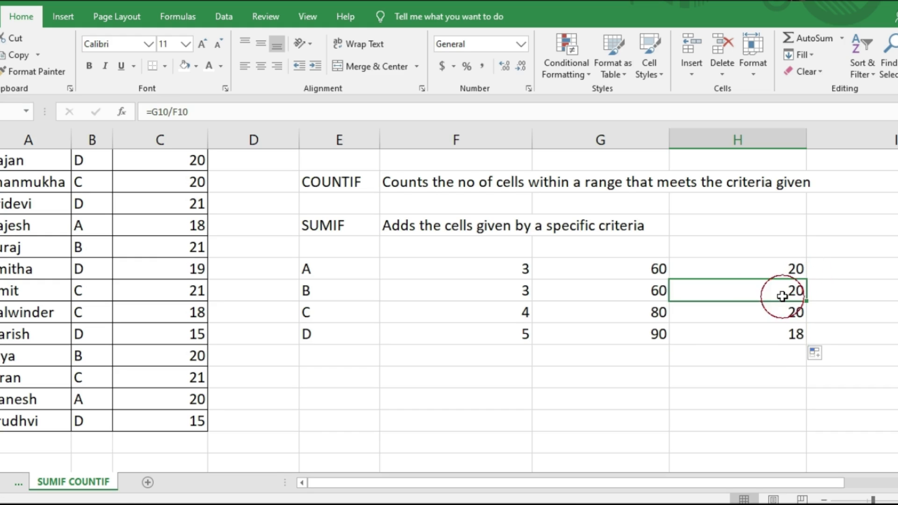
pyautogui.click(793, 274)
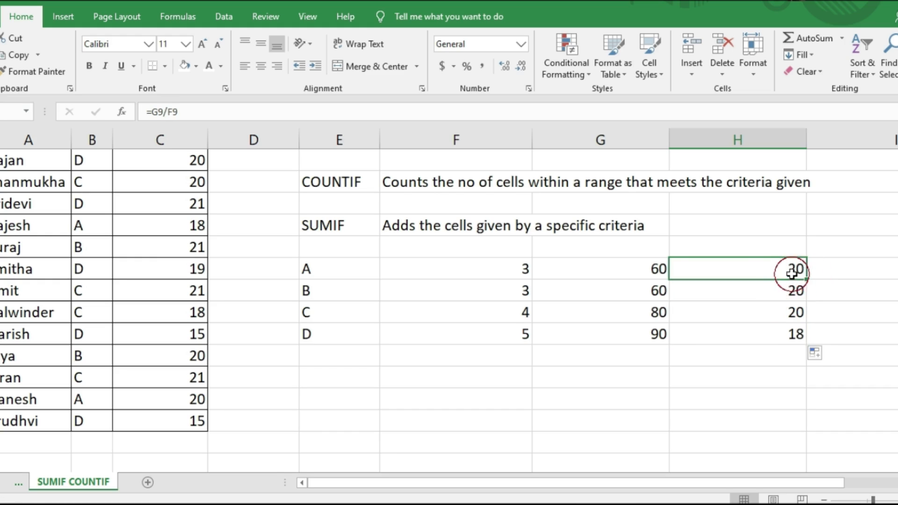
pyautogui.click(781, 296)
pyautogui.click(784, 314)
pyautogui.click(781, 341)
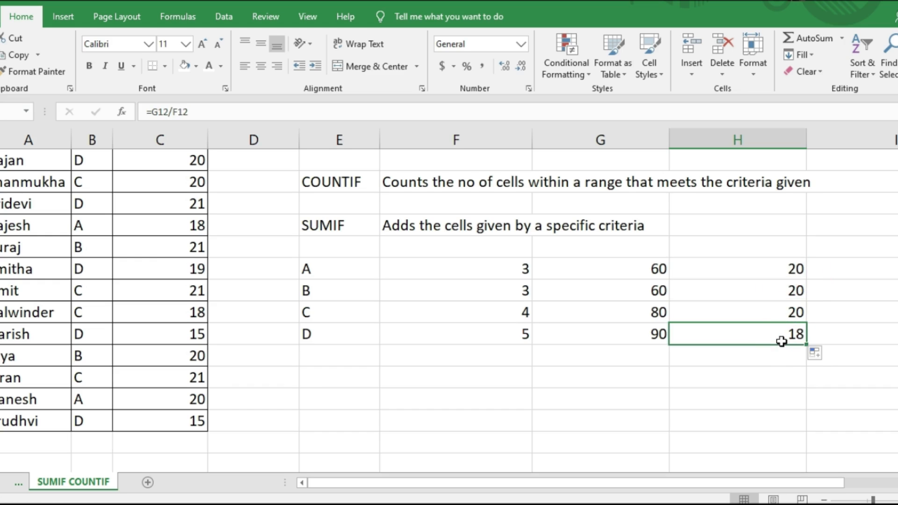
pyautogui.scroll(1, 612, 341)
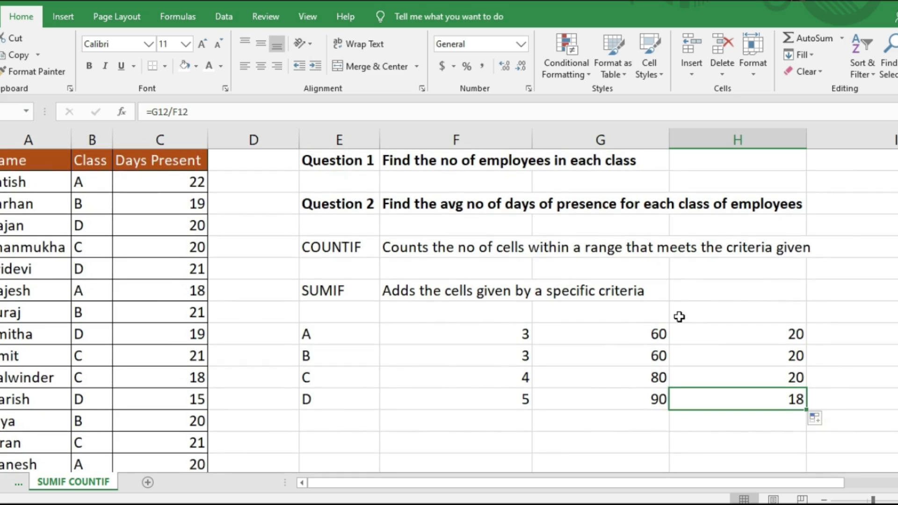